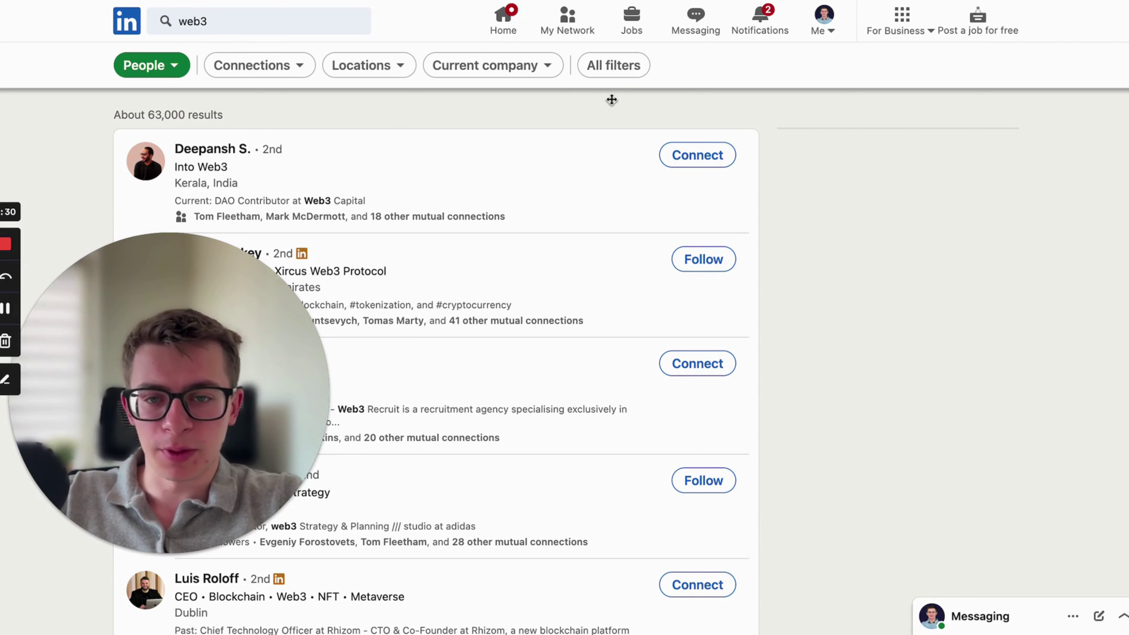
- Filter the web3 people results by the exact job title keyword "sales" and show the results
click(615, 76)
scroll(911, 400, down, 10)
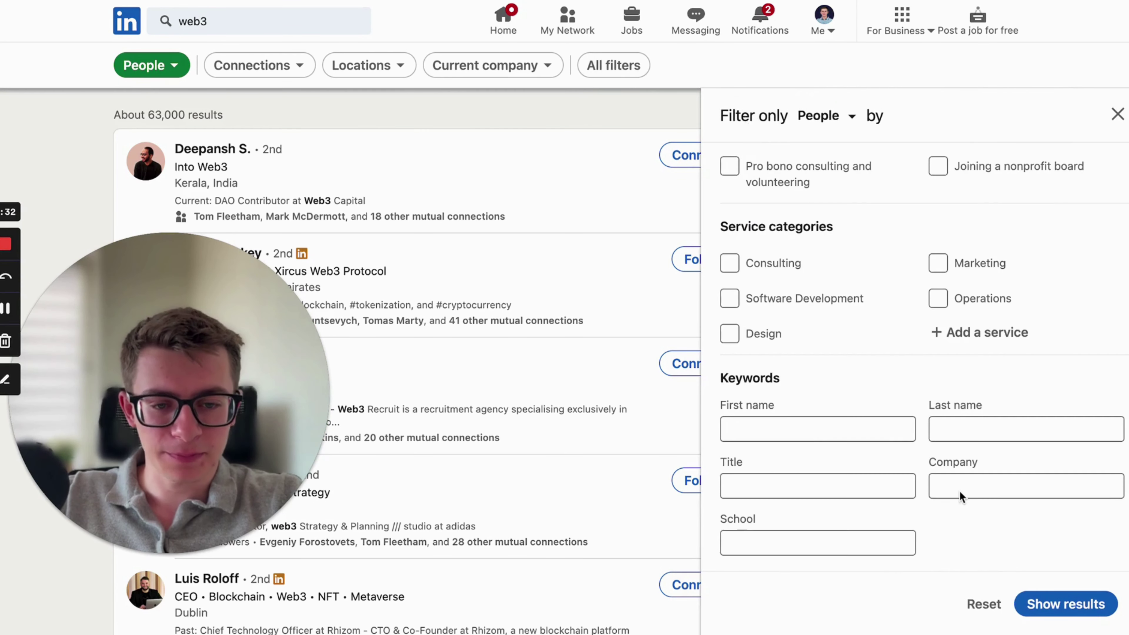
click(763, 476)
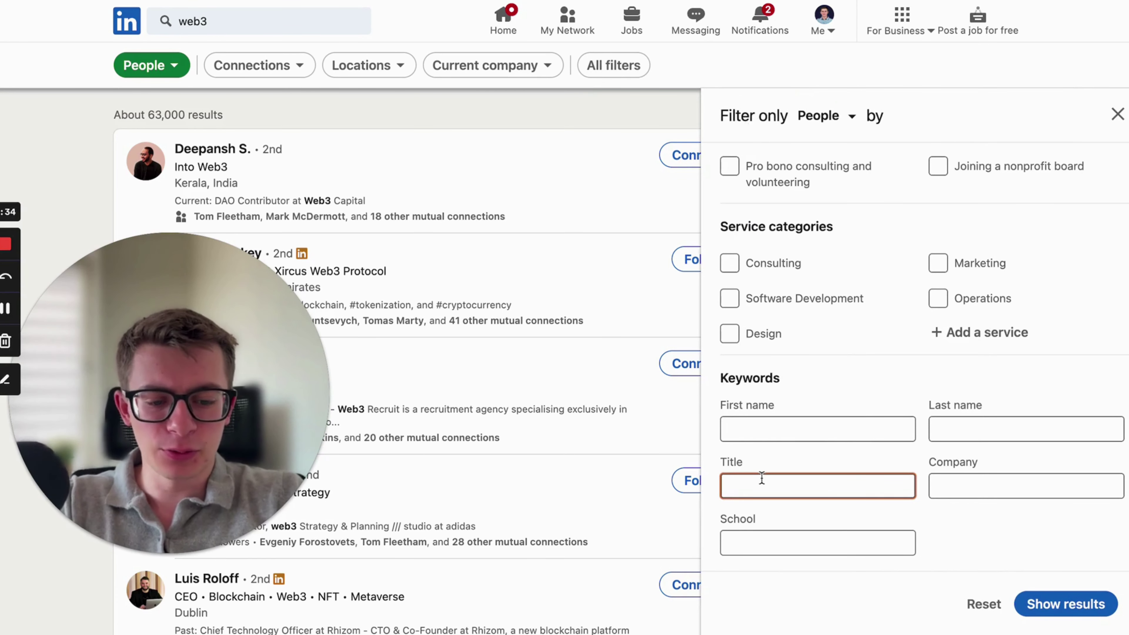
text("")
text(sales)
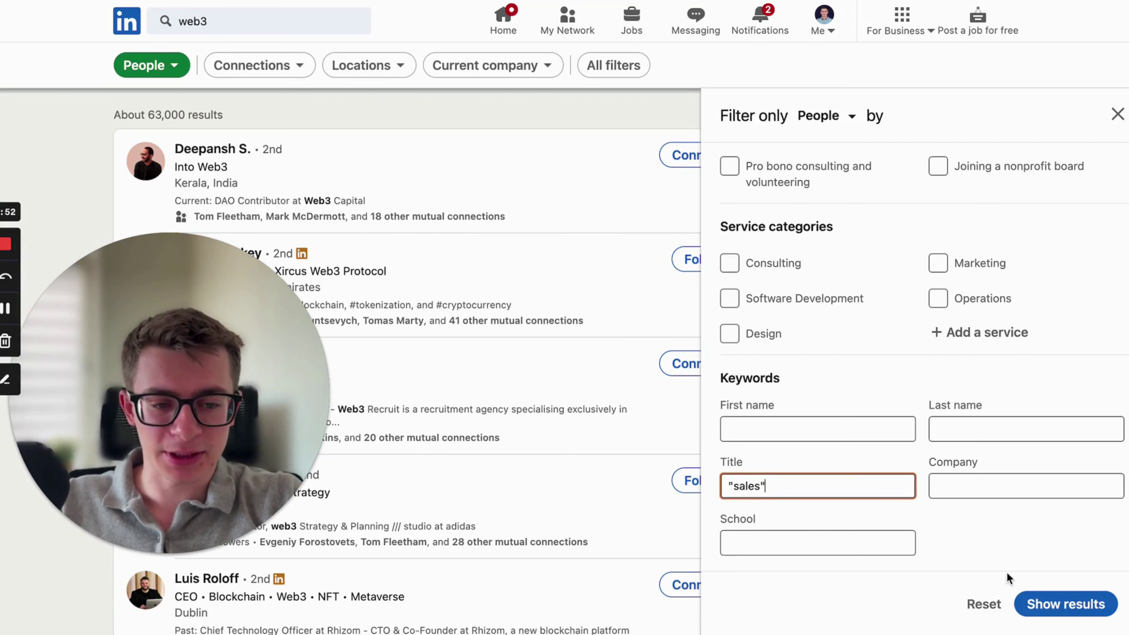
click(1044, 604)
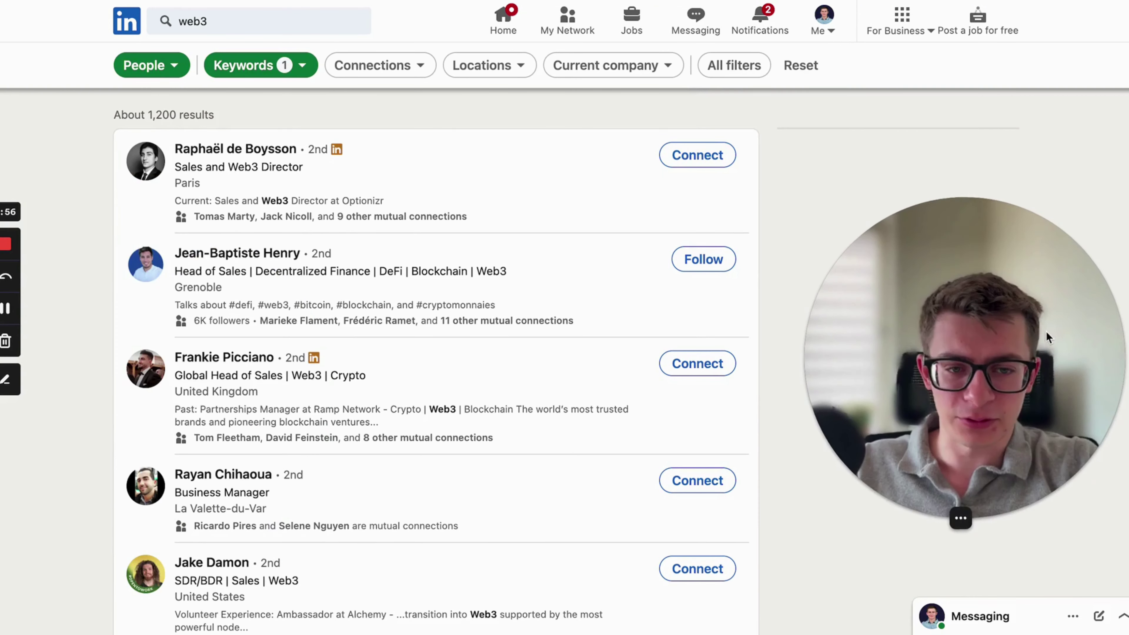
- Extend the job title keyword filter with the alternative OR "bd"
click(268, 71)
click(217, 240)
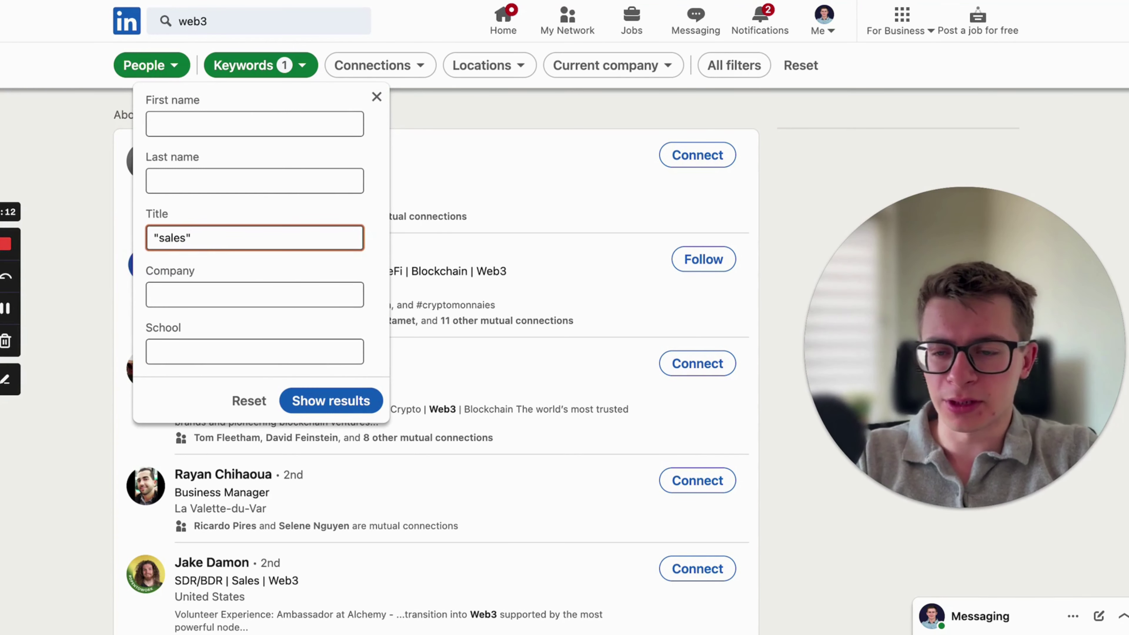
text(OR)
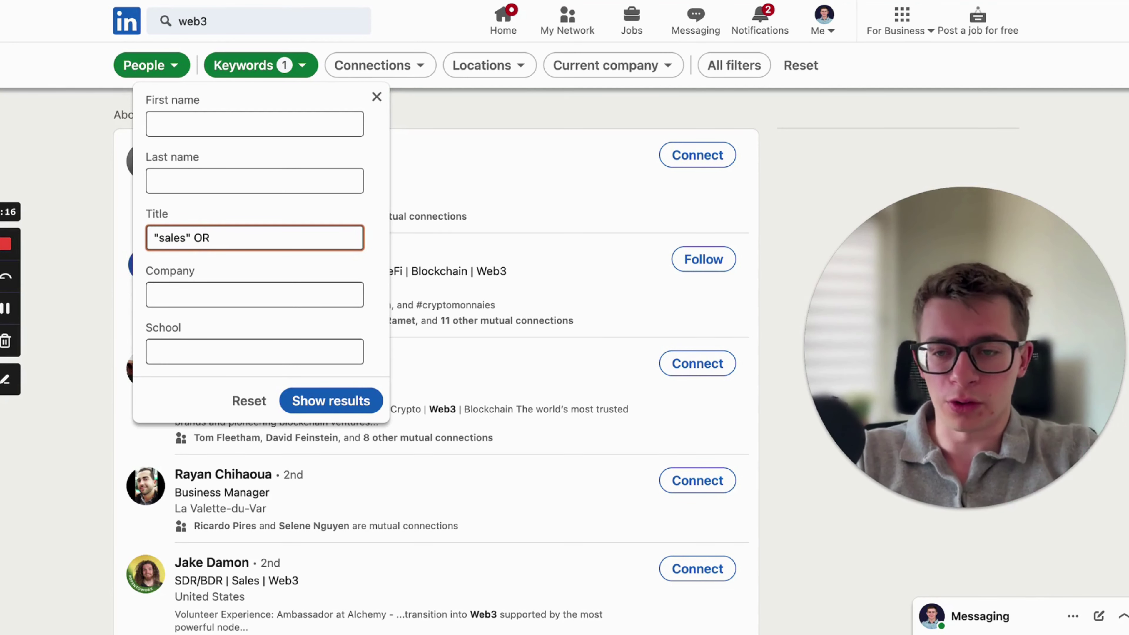
text( ""bd)
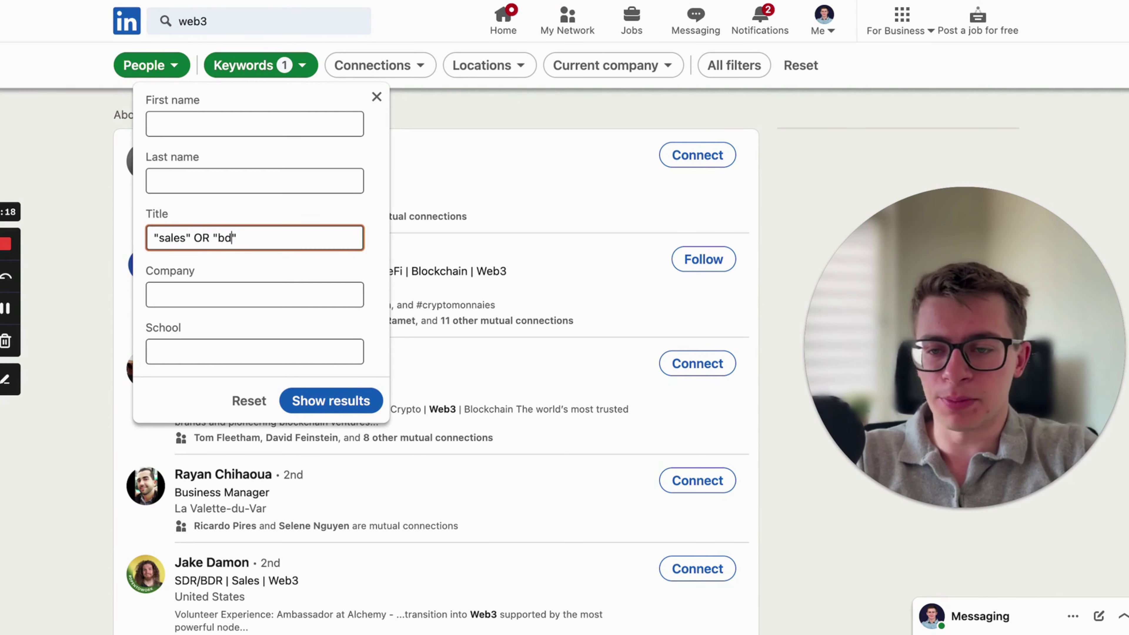
key(Right)
- Add OR "business development" to the end of the title keyword expression
text(OR "bd")
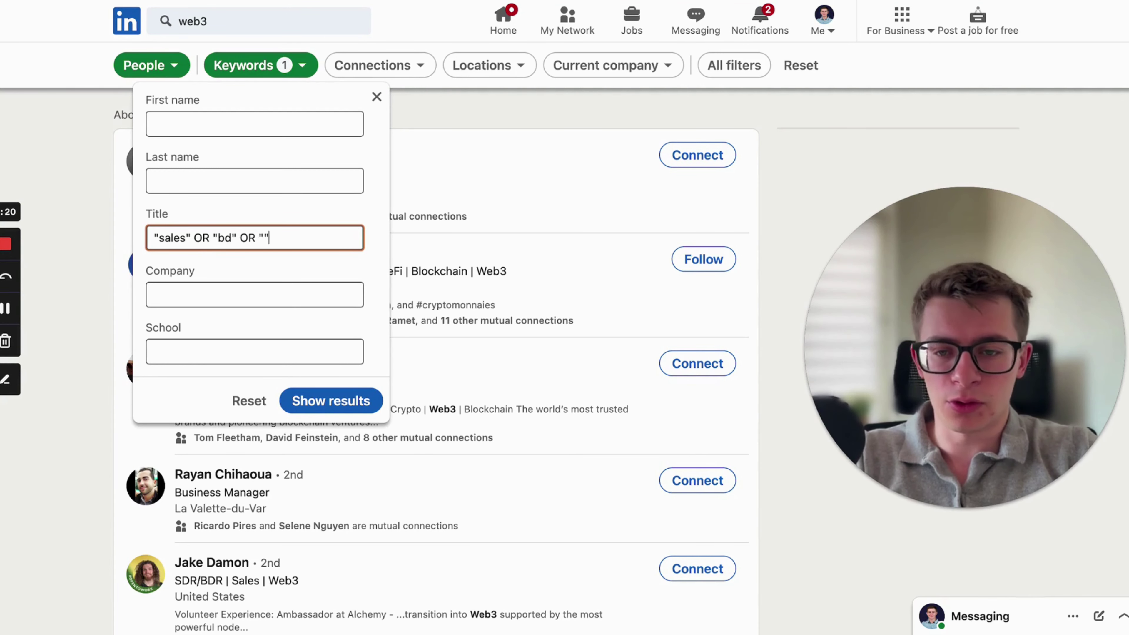
key(Left)
text(busi)
text(ness developmn)
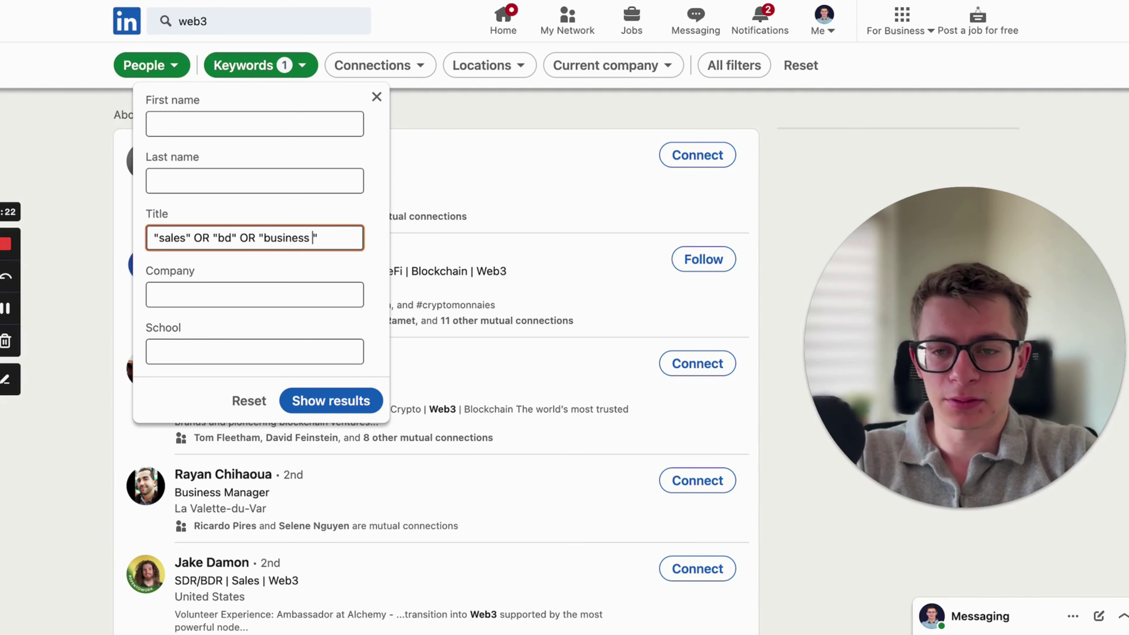
text(e)
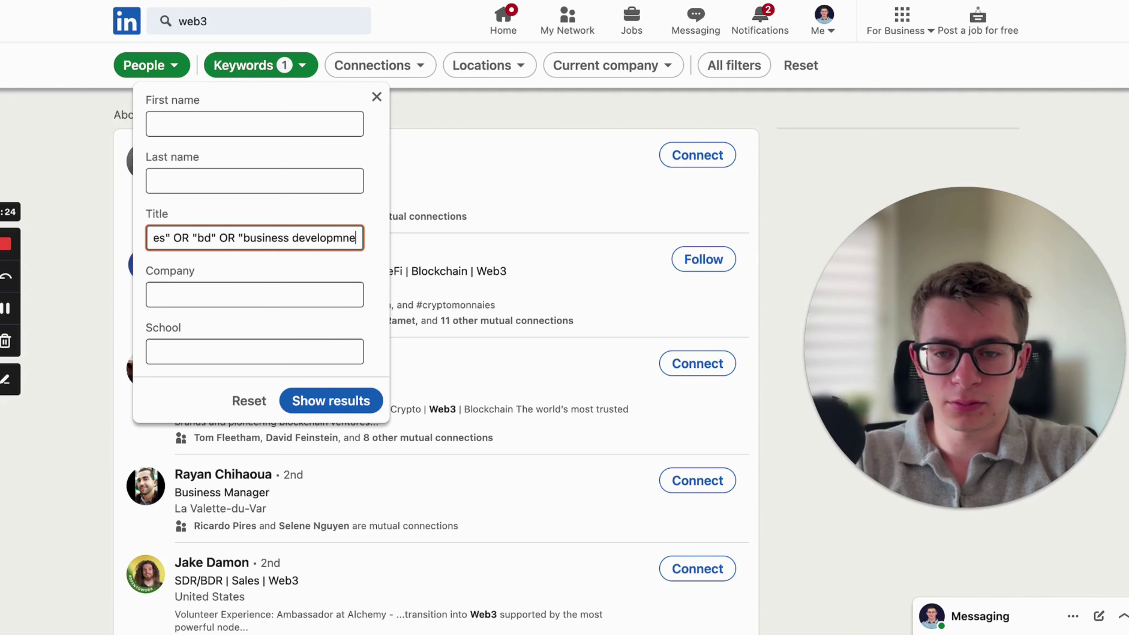
key(BackSpace)
key(BackSpace)
text(ent)
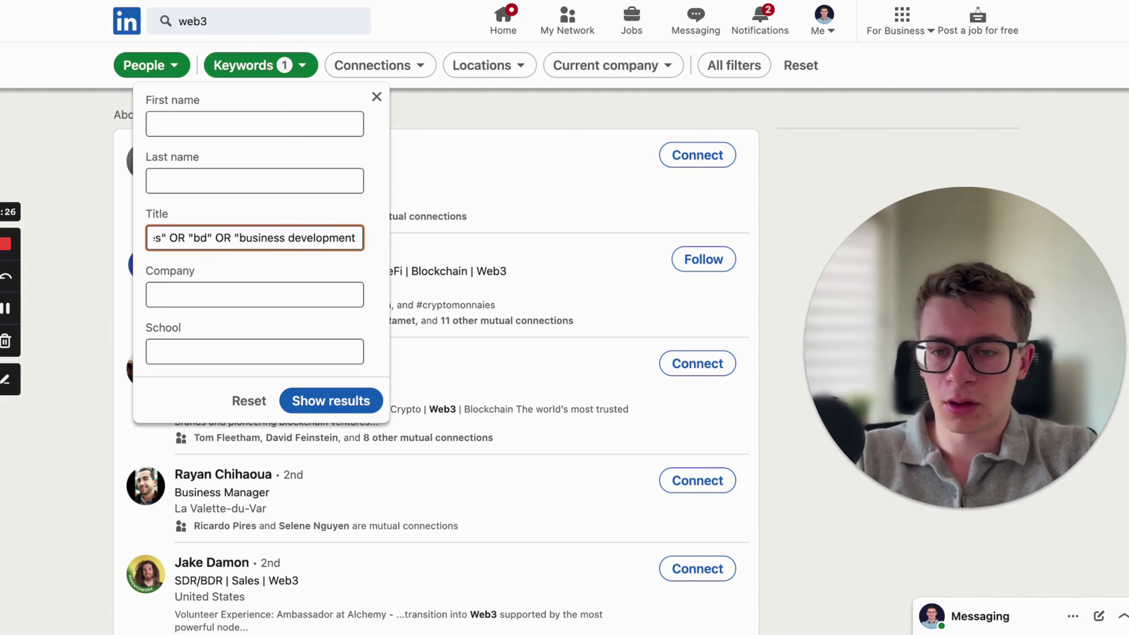
- Append OR "partnership" to the title keyword expression and show the updated results
key(Right)
text(OR "")
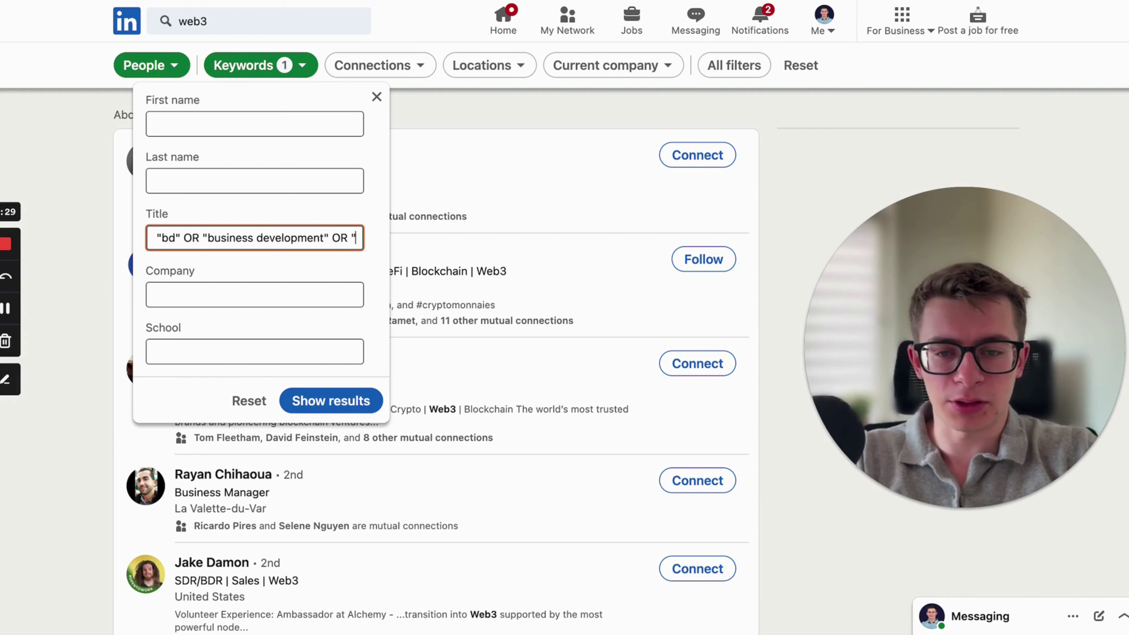
key(Left)
text(pa)
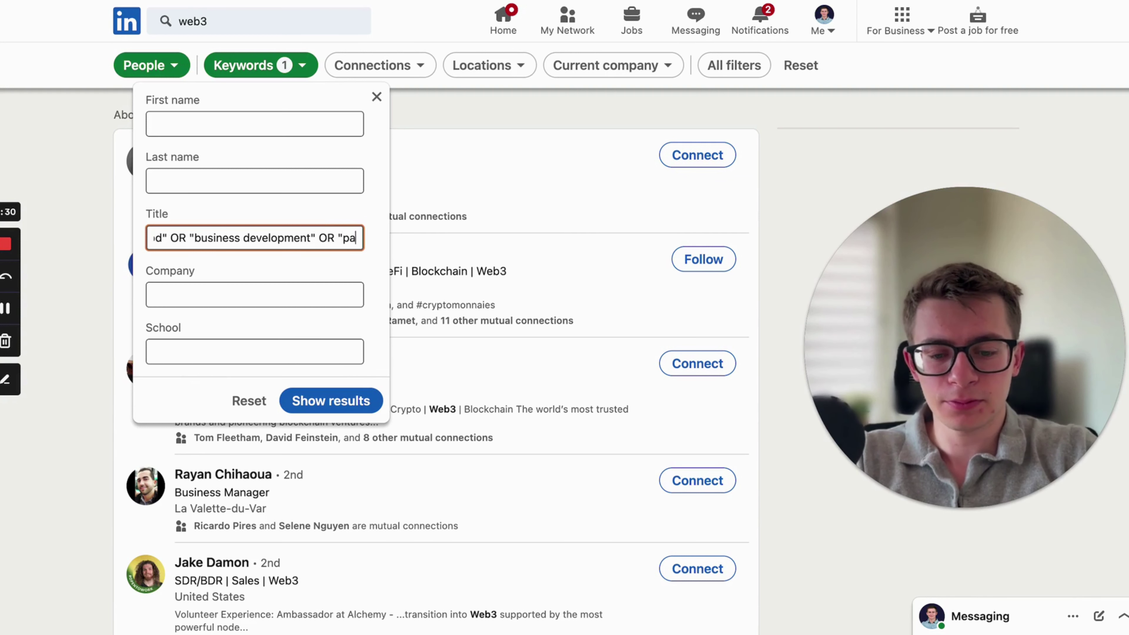
text(rtnership)
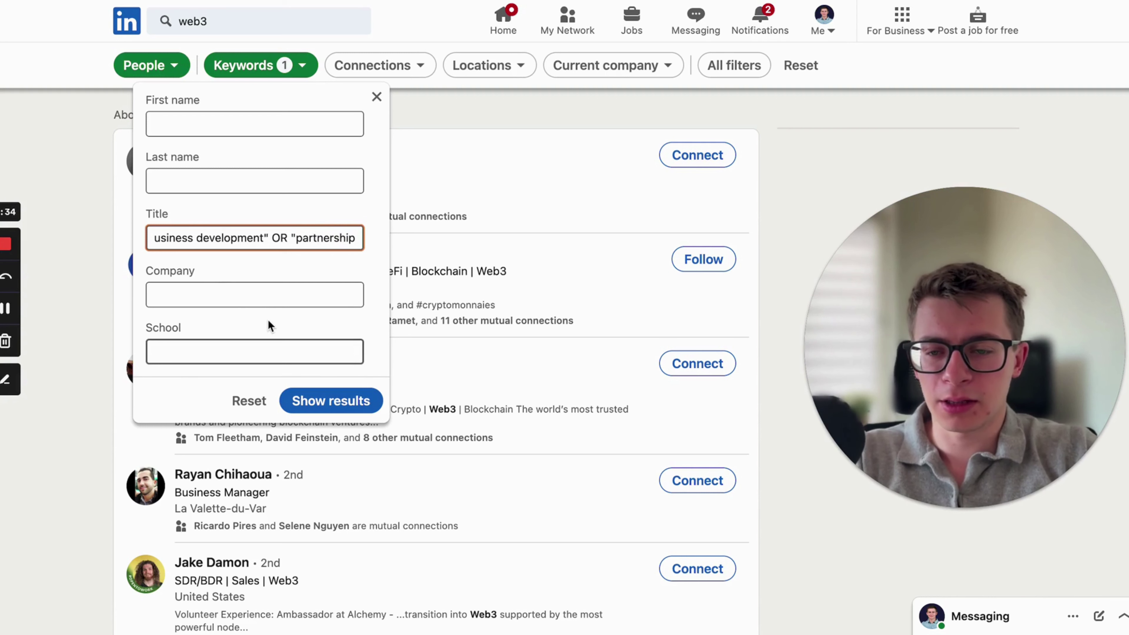
key(Right)
click(329, 399)
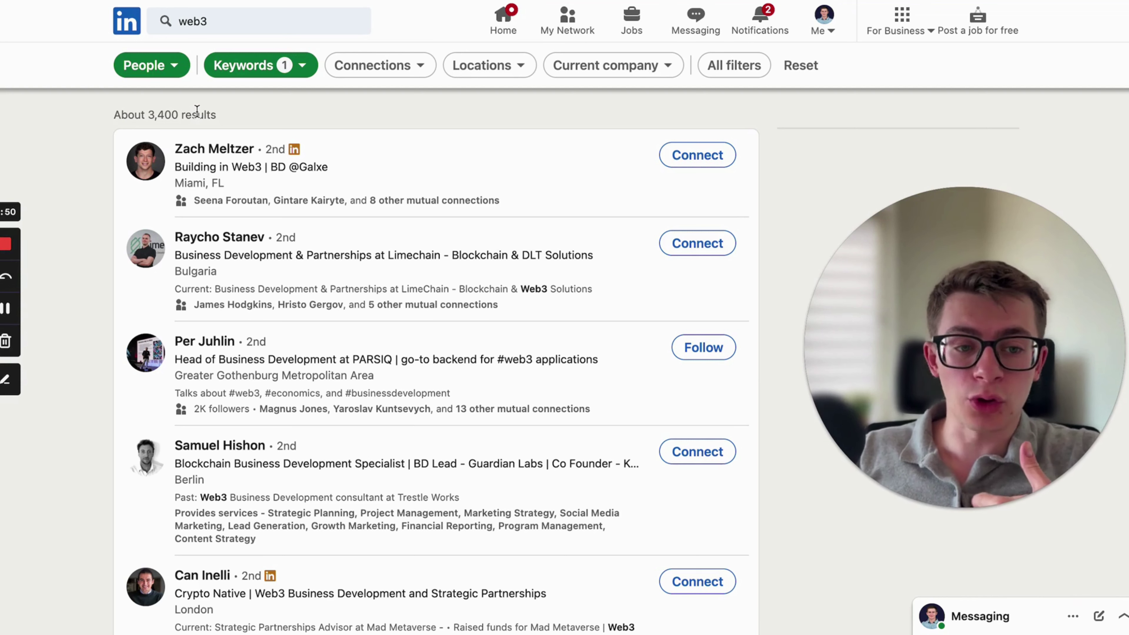
- Exclude managers by appending NOT "manager" to the title keyword filter and show the results
click(259, 67)
click(319, 239)
key(End)
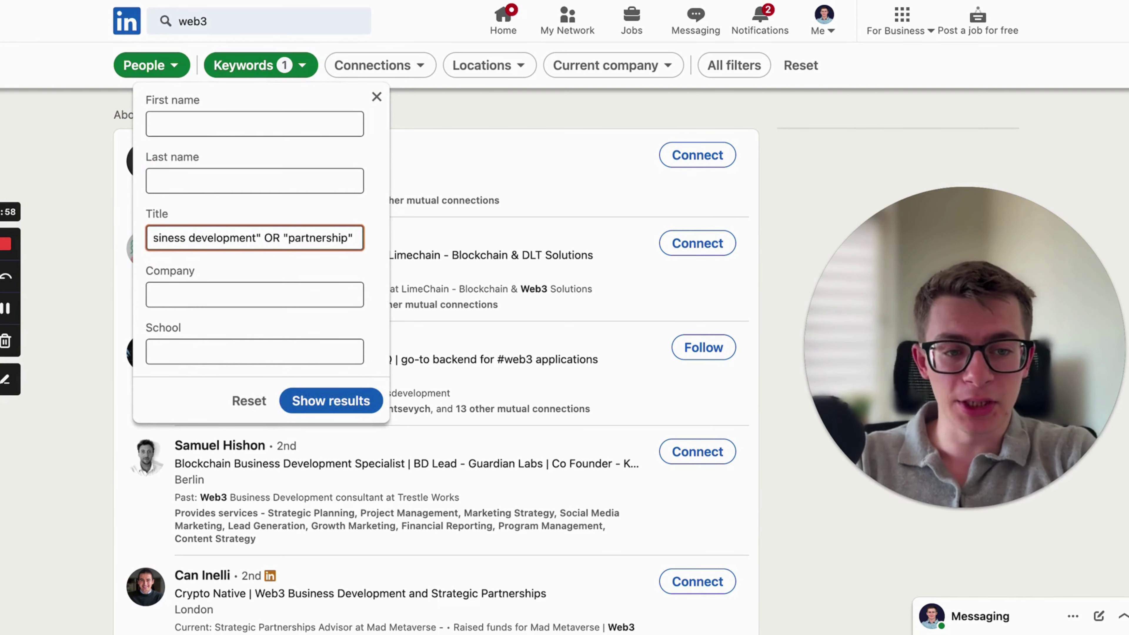
text(NOT)
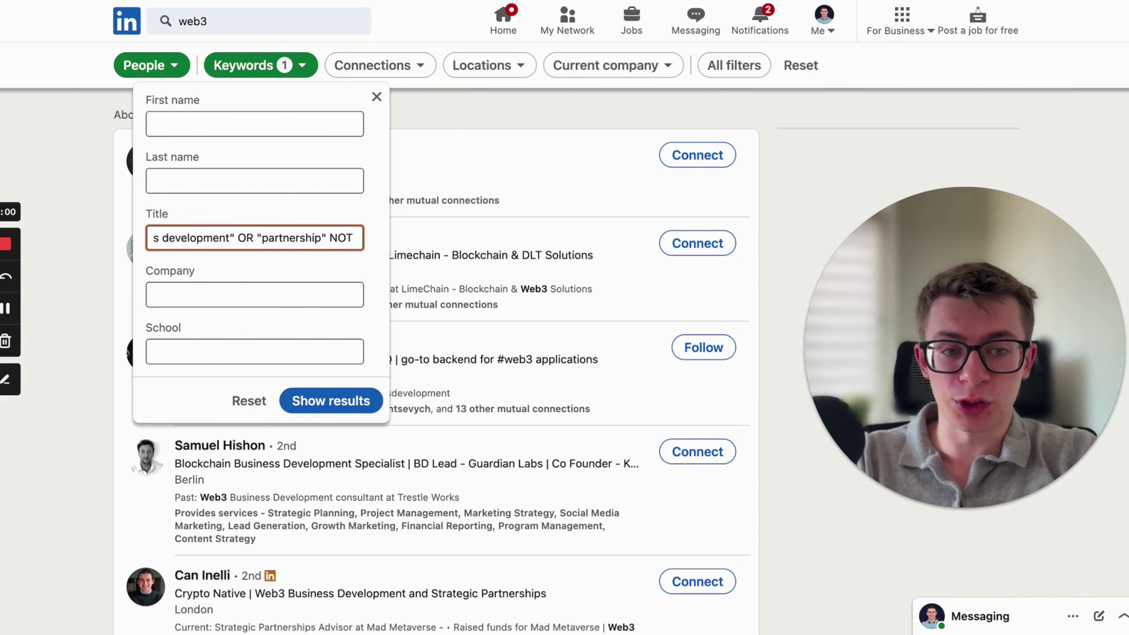
text( ")
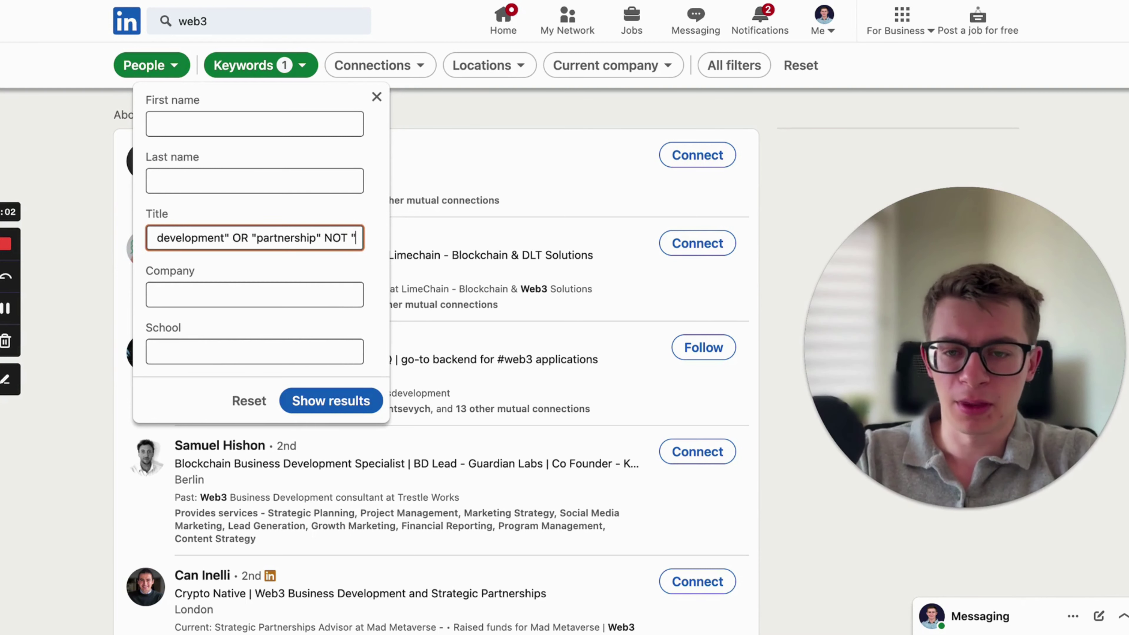
text(manager)
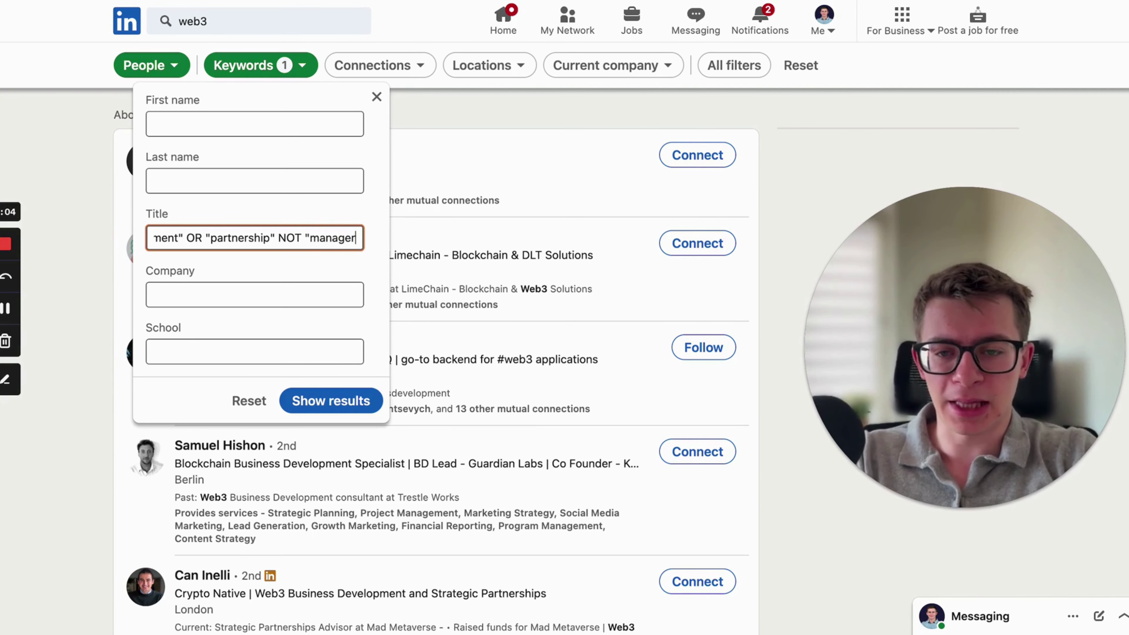
text(")
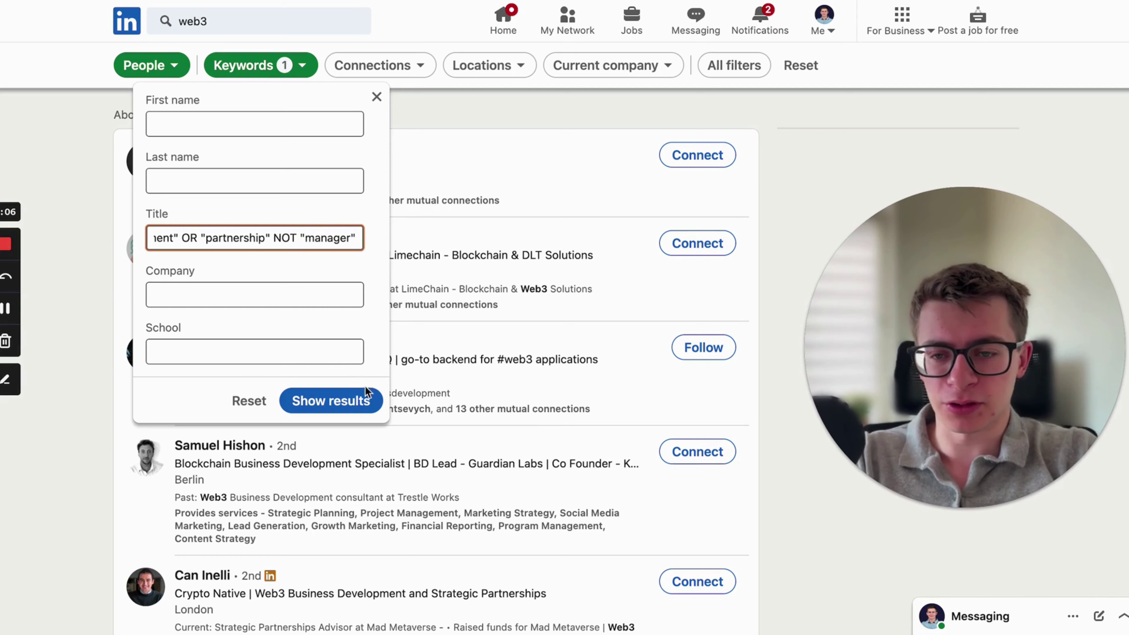
click(364, 399)
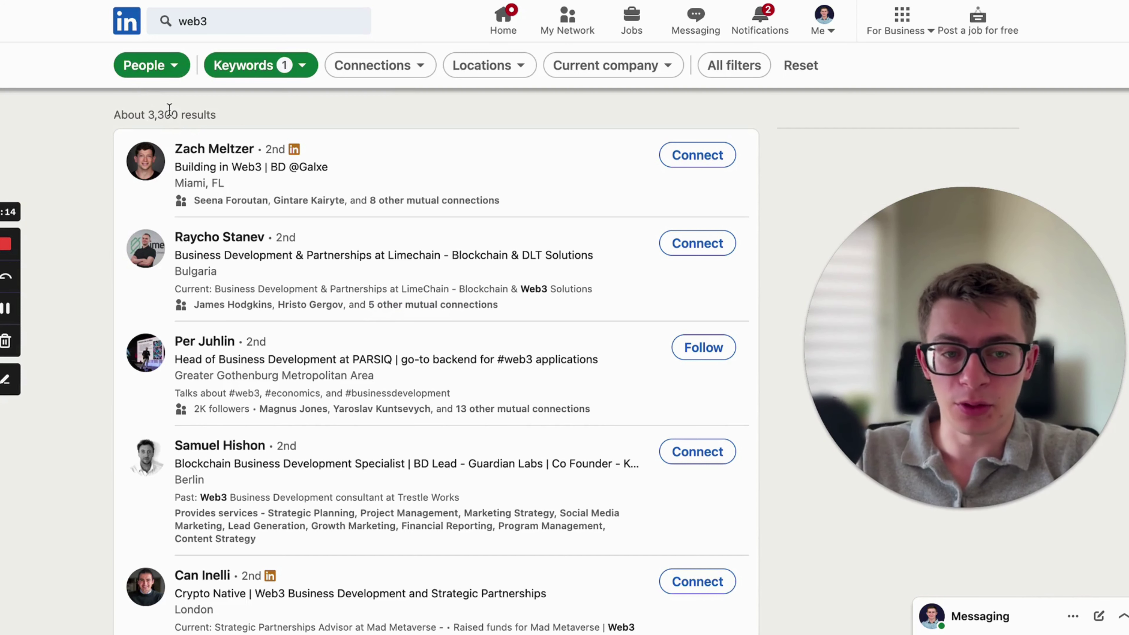
- Replace the whole title keyword expression with "founder" in quotation marks
click(269, 66)
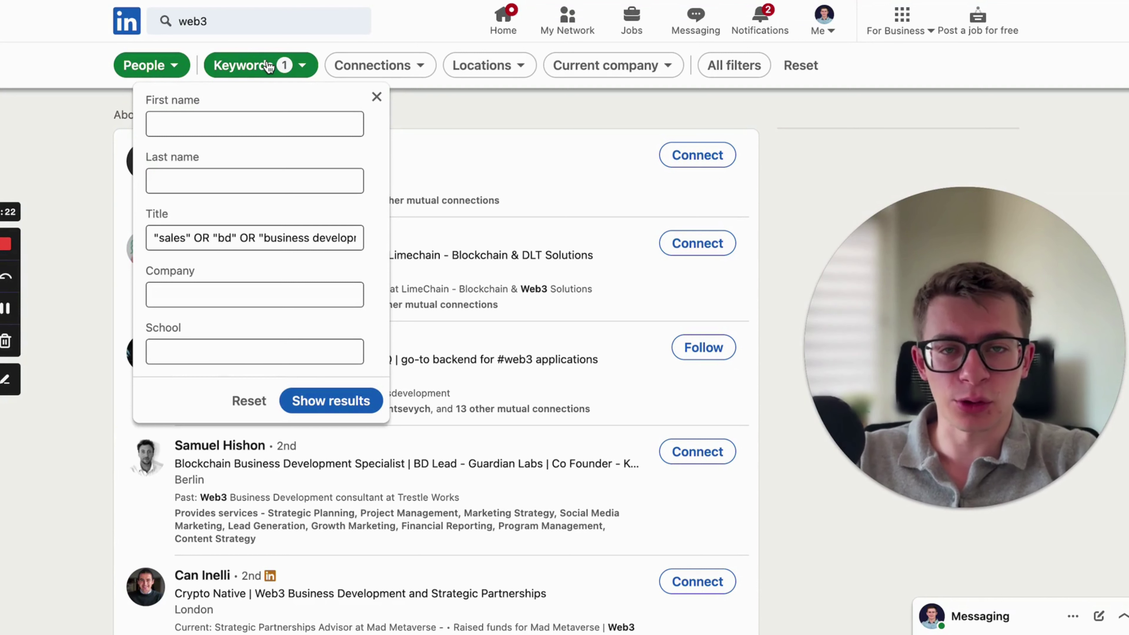
click(295, 238)
key(super+a)
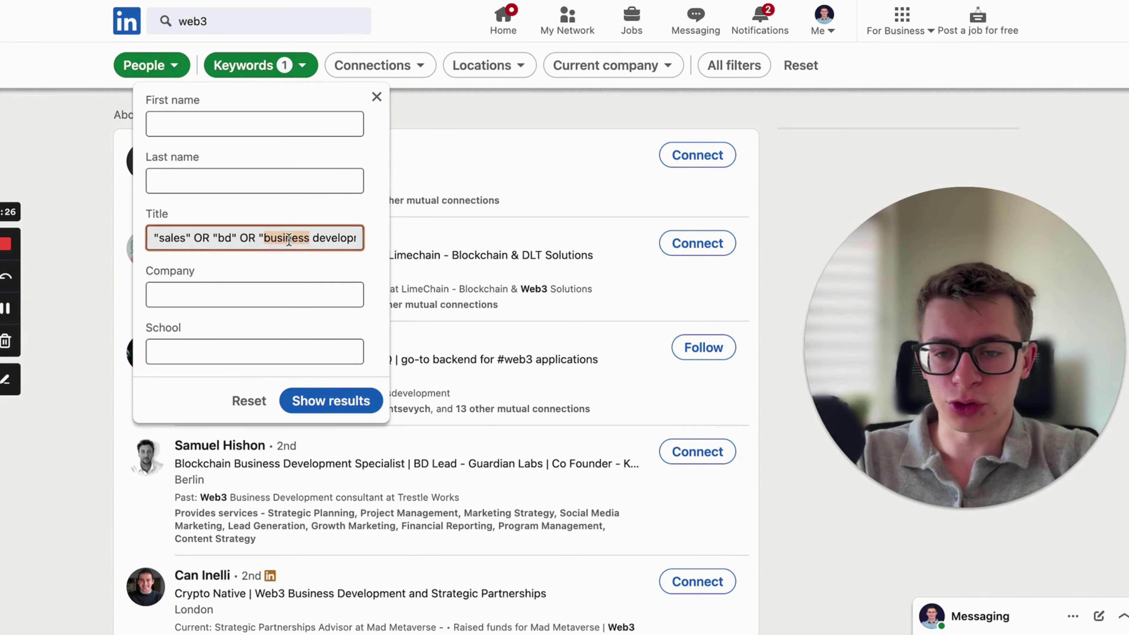
key(BackSpace)
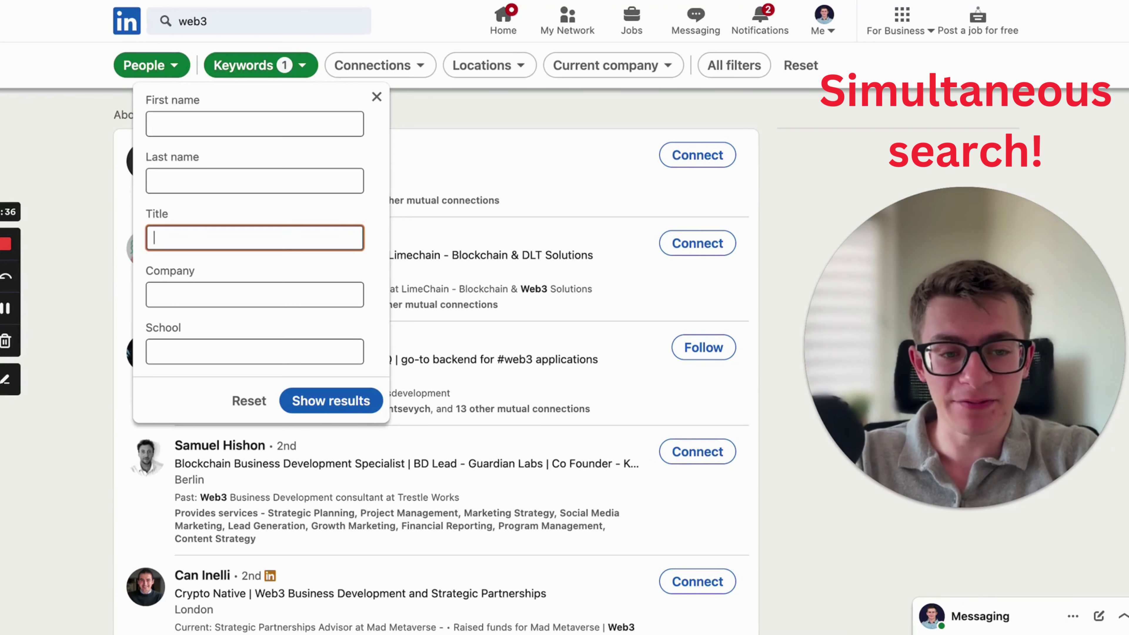
text(founder::)
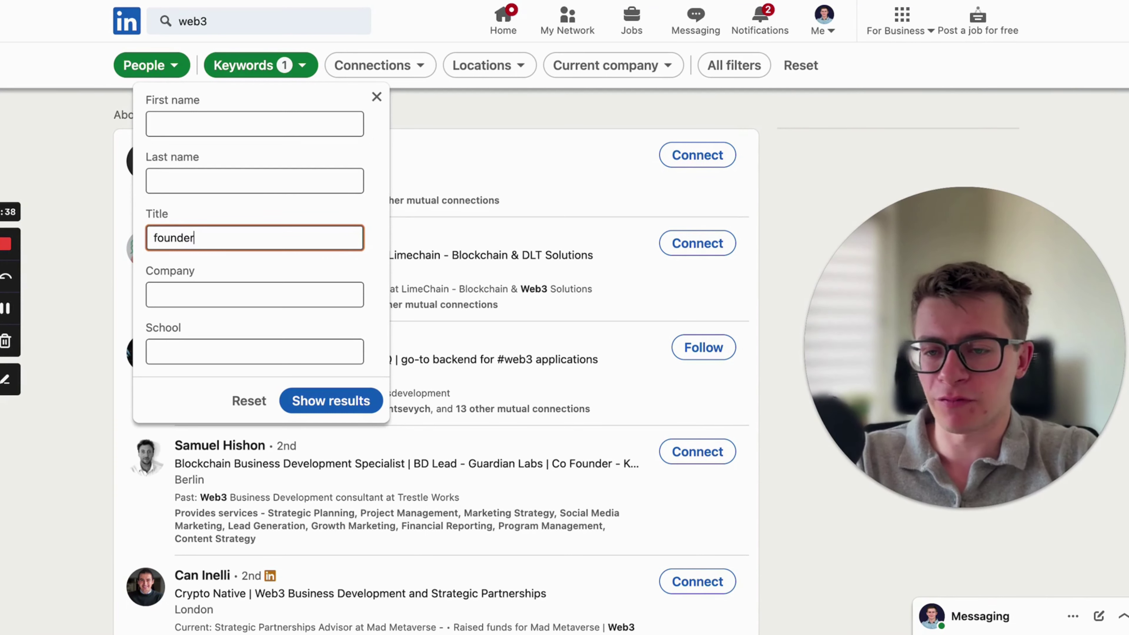
key(BackSpace)
key(BackSpace)
text(")
key(Left)
key(Left)
key(Left)
key(Left)
key(Left)
key(Left)
key(Left)
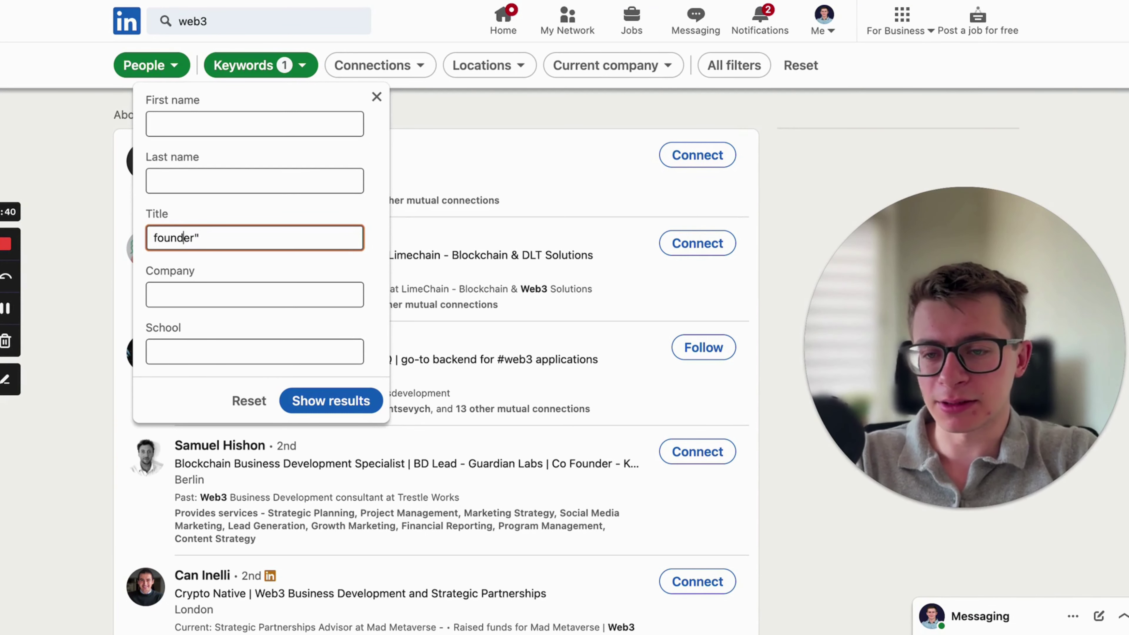
key(Left)
text(")
key(Right)
key(Right)
key(Right)
key(Right)
key(Right)
key(Right)
key(Right)
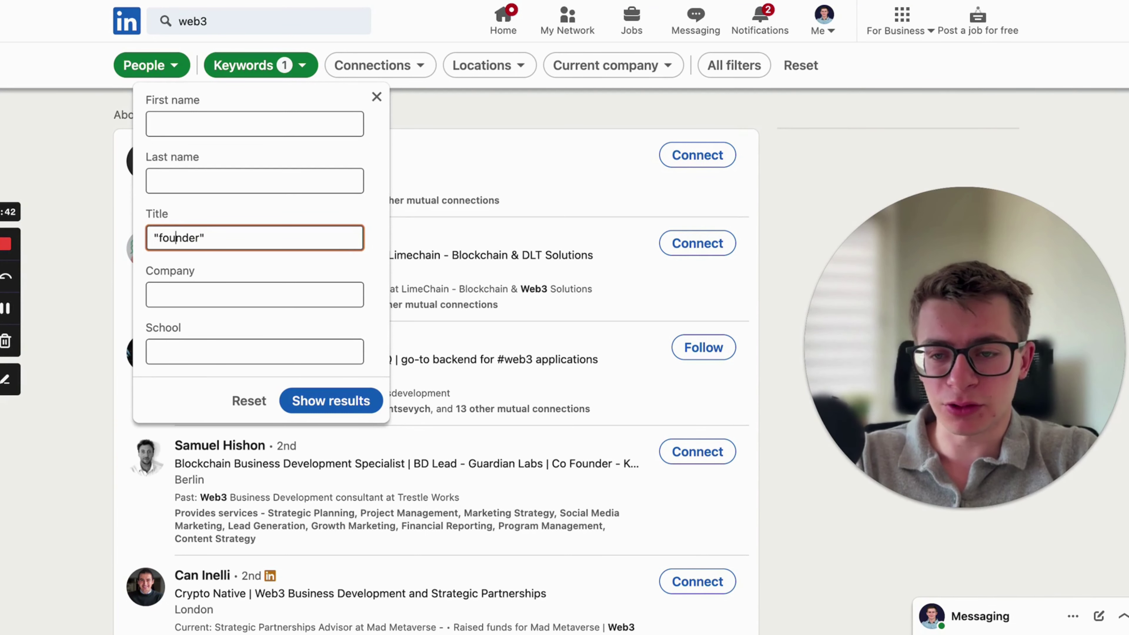
key(Right)
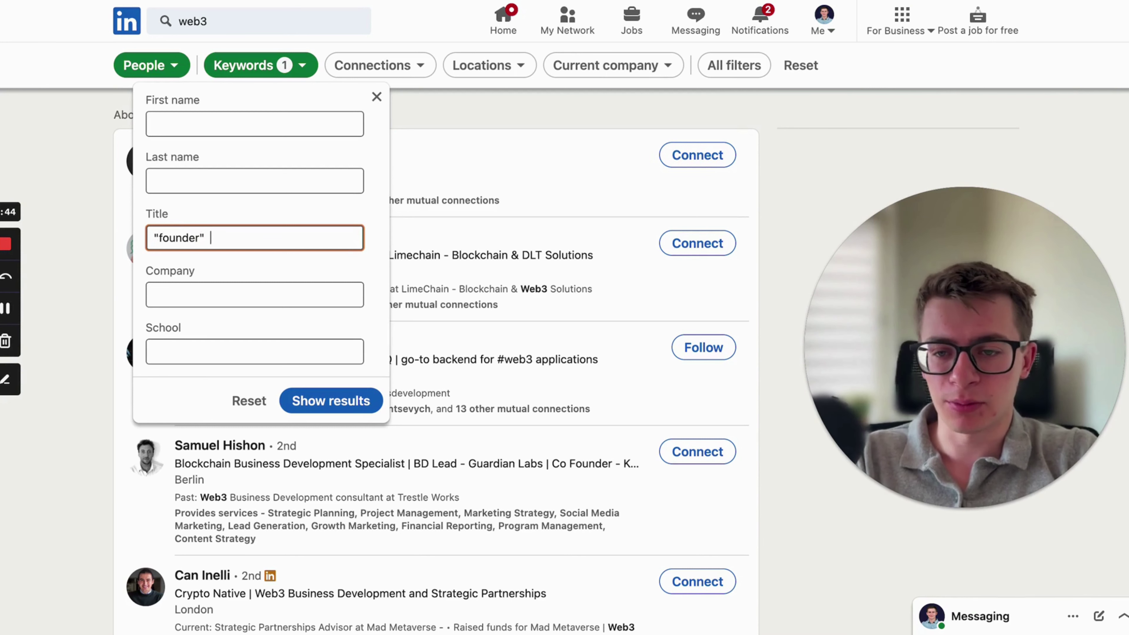
- Add AND "ceo" after "founder" in the title filter with single spacing, apply it and look through the results
text(AND "")
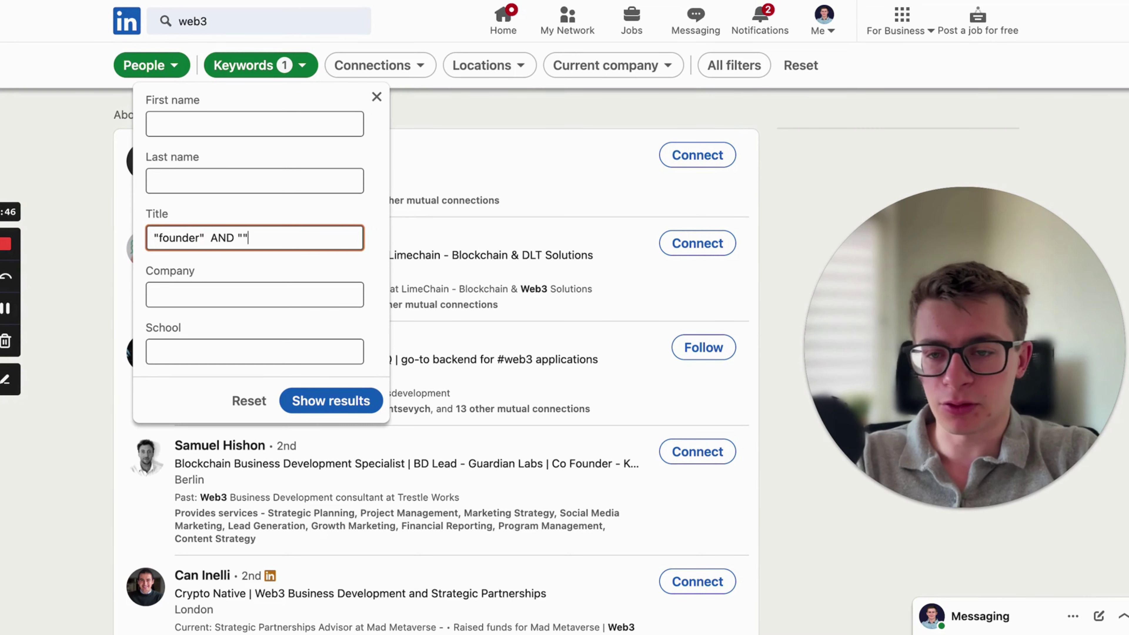
text(ceo)
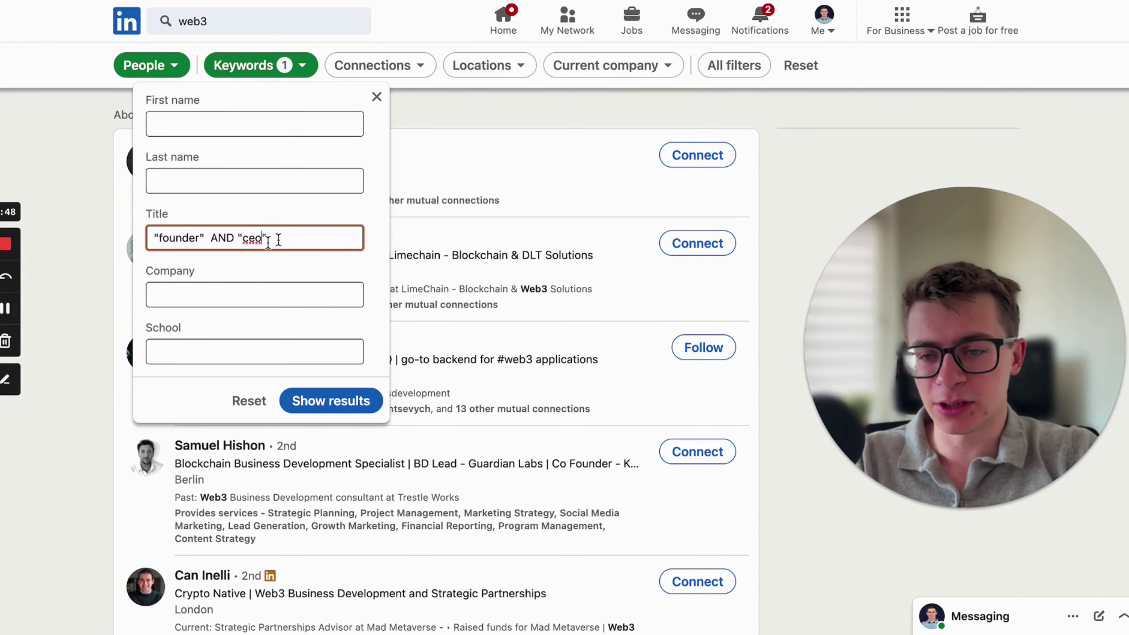
click(211, 236)
key(BackSpace)
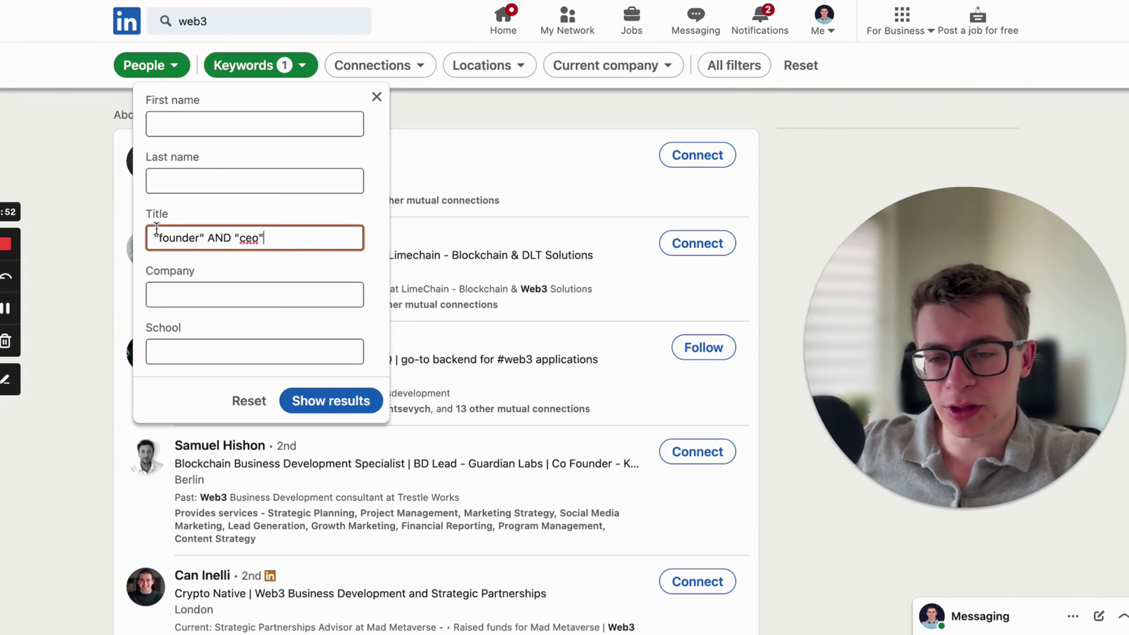
click(336, 399)
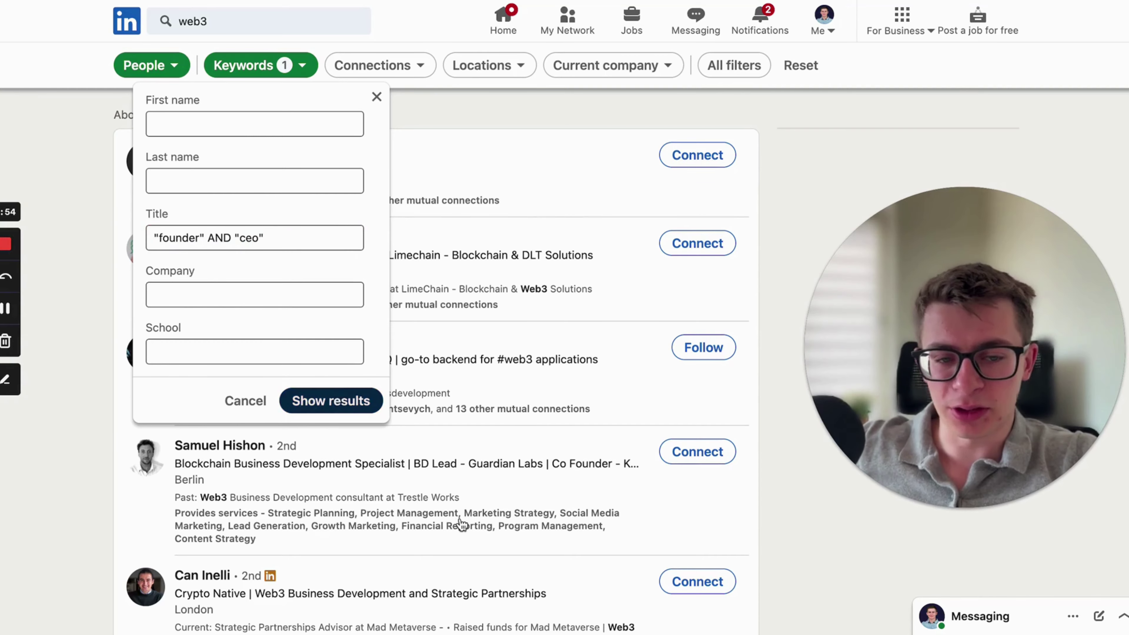
scroll(429, 507, down, 15)
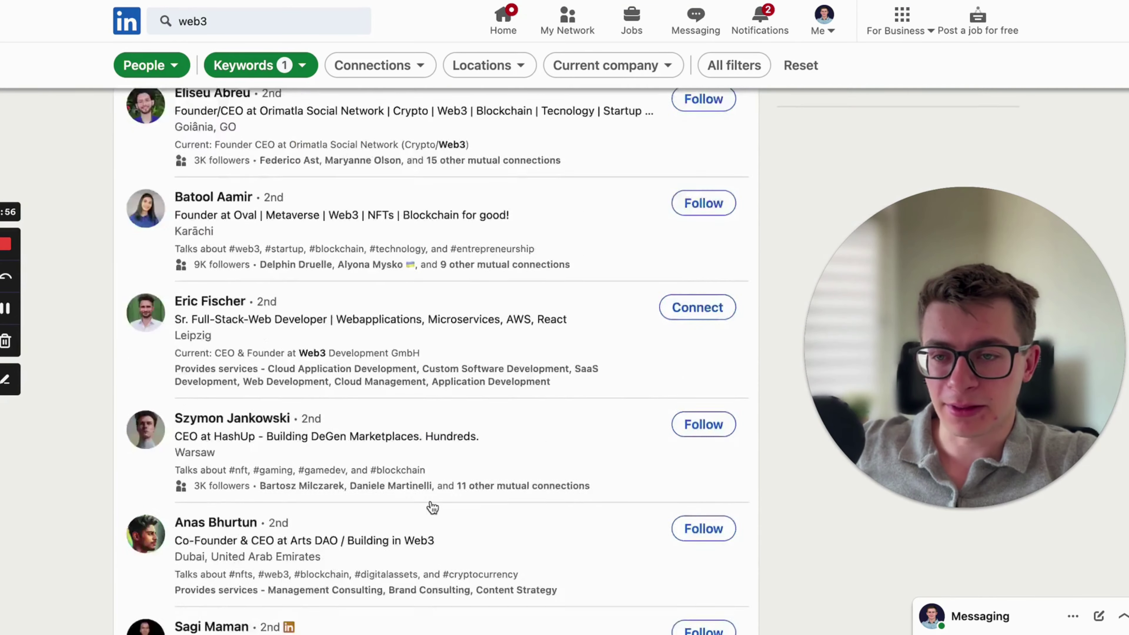
scroll(430, 504, up, 15)
scroll(260, 276, up, 1)
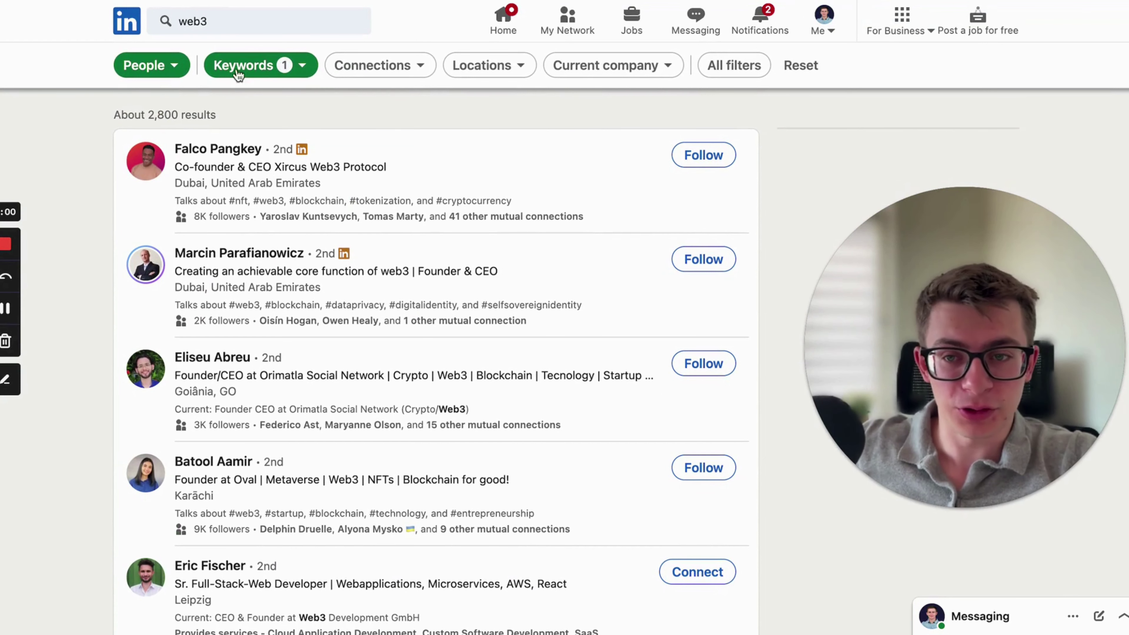
- Exclude co-founders by appending NOT "co-founder" to the "founder" AND "ceo" title keyword filter and show the results
click(249, 62)
click(311, 244)
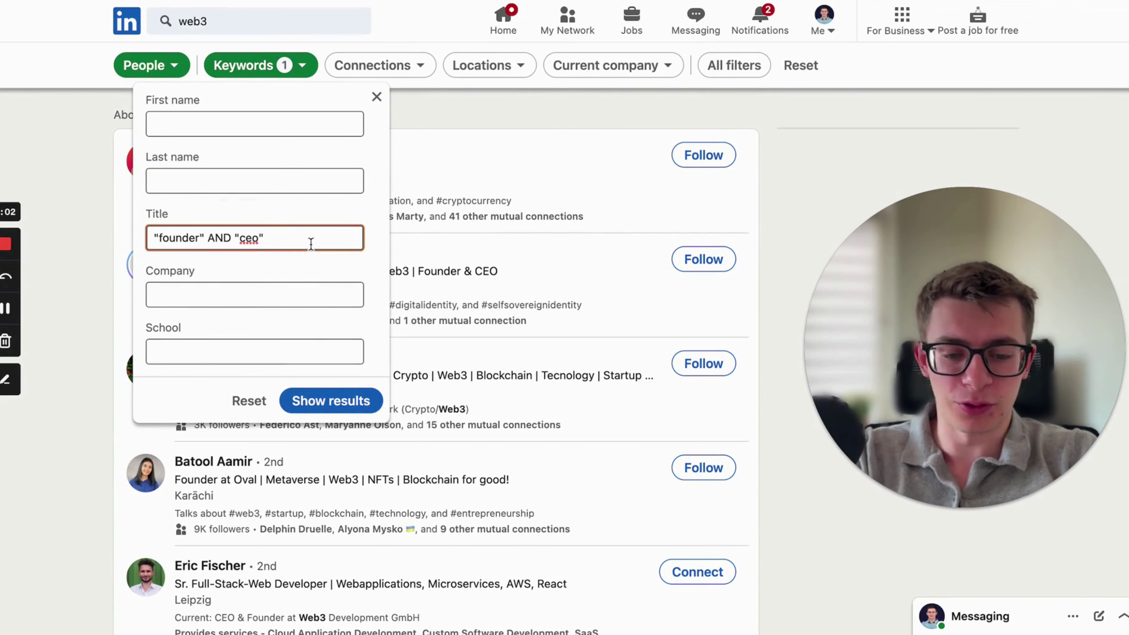
text(NOT "")
key(Left)
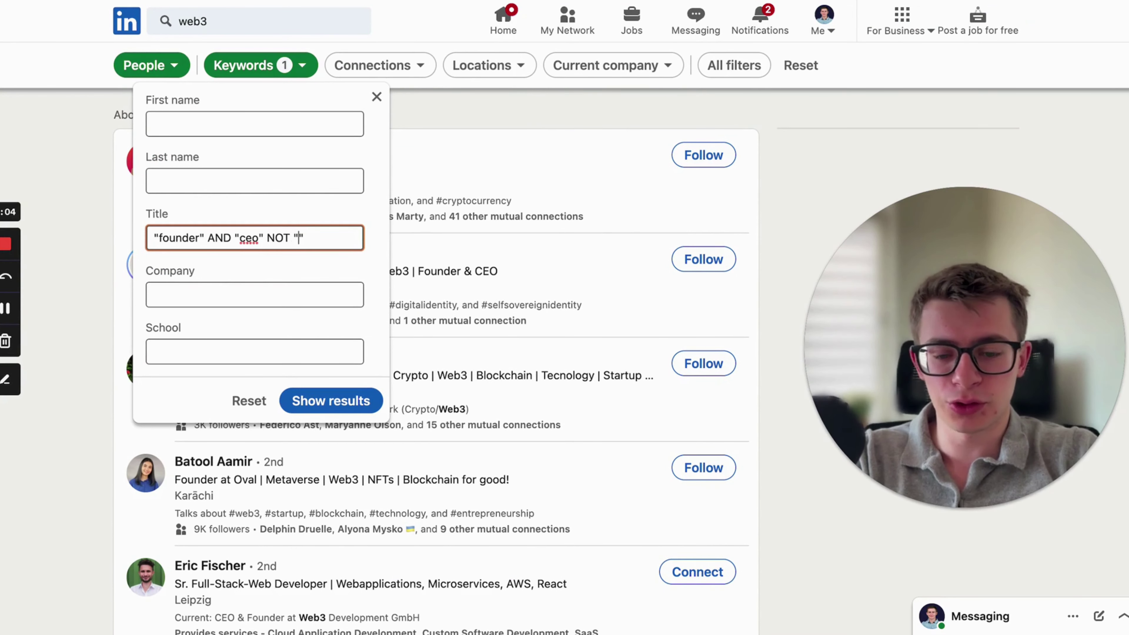
text(co-fo)
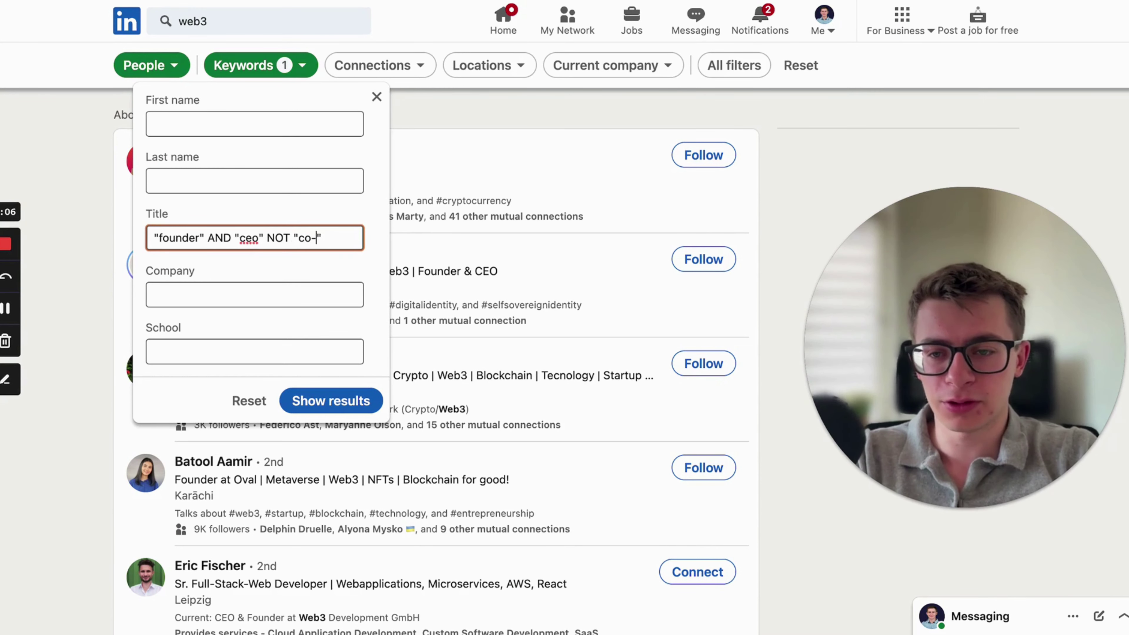
text(under)
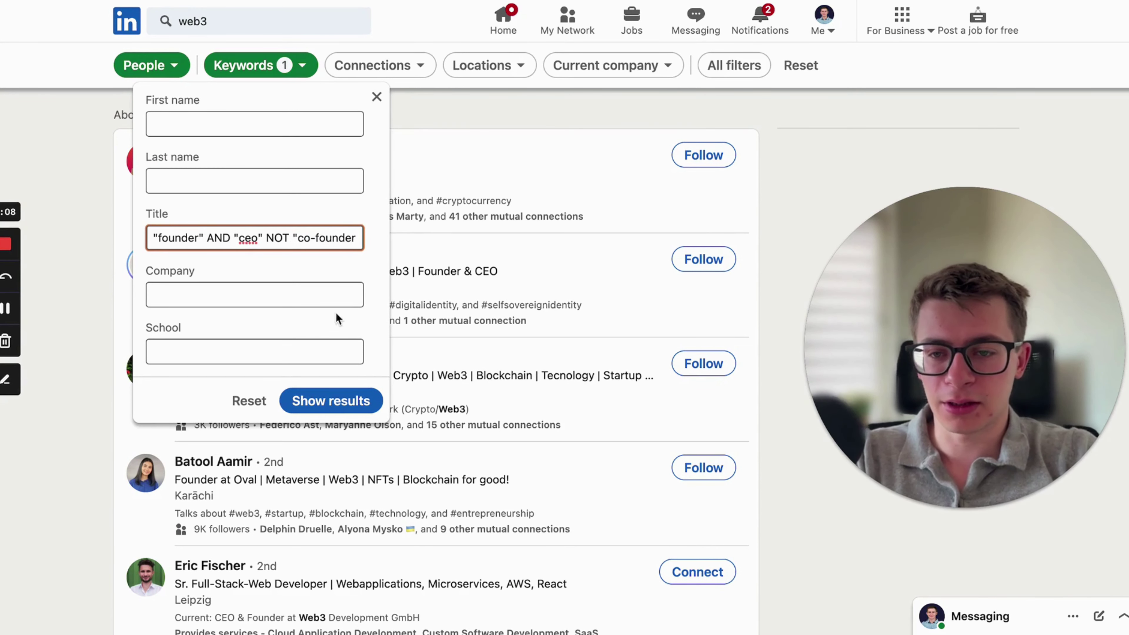
key(Right)
click(356, 399)
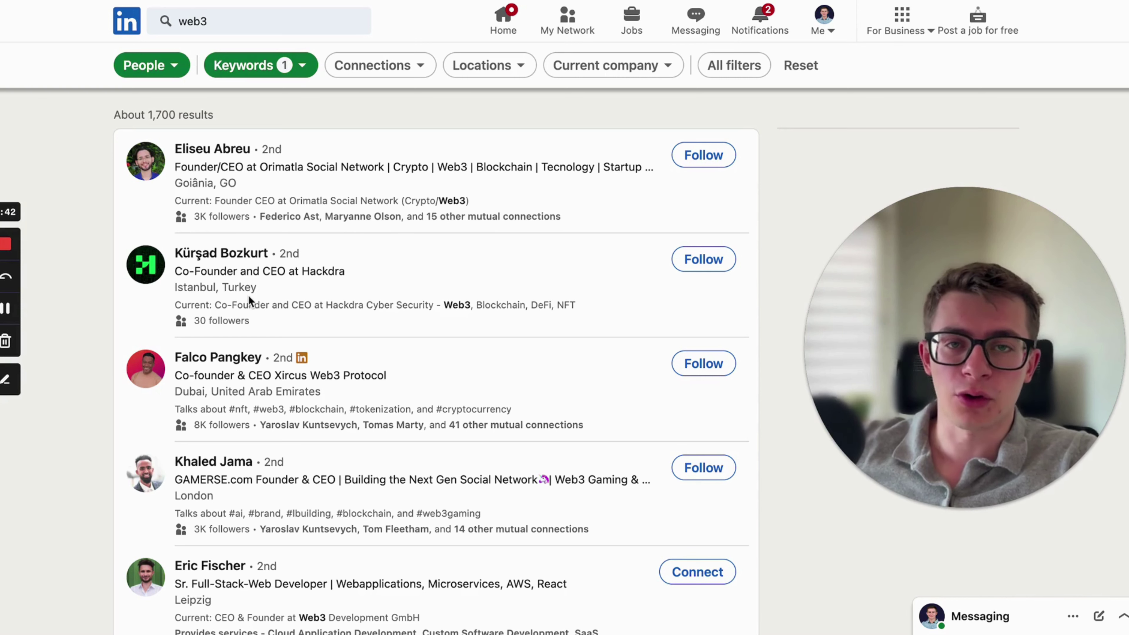
- Reopen the keyword filter to review the applied title expression, and close it without changes
click(261, 65)
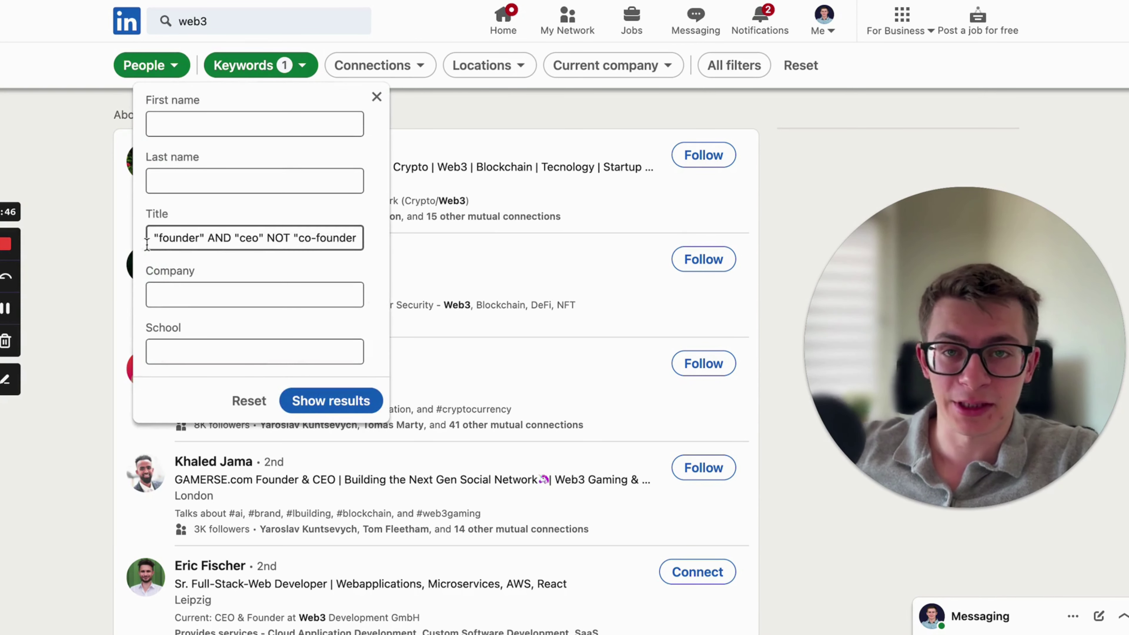
click(71, 172)
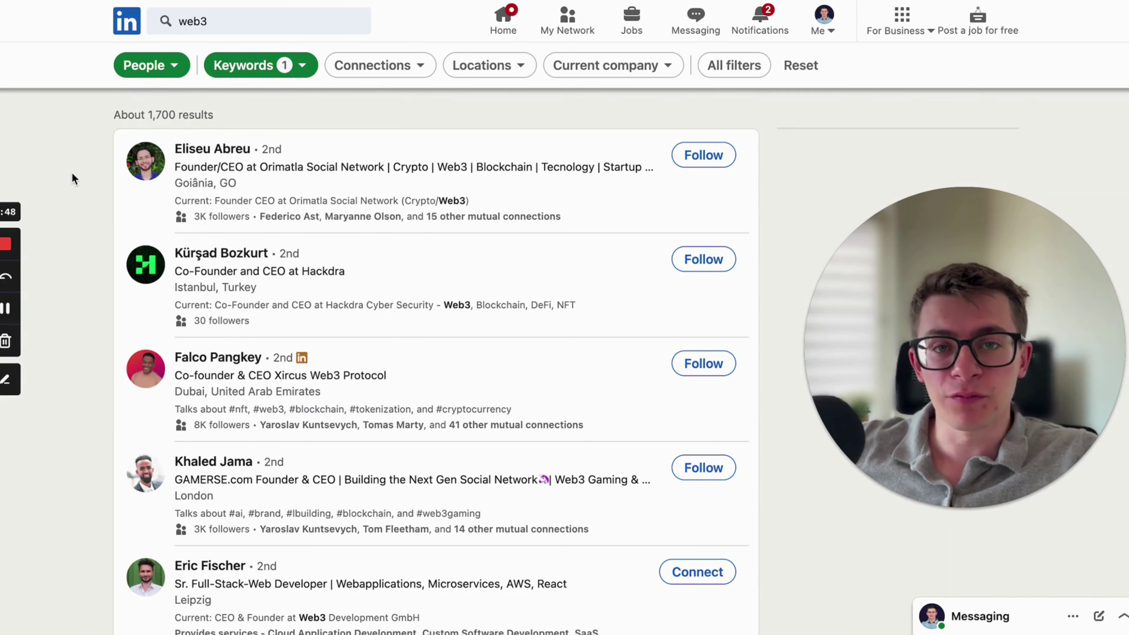